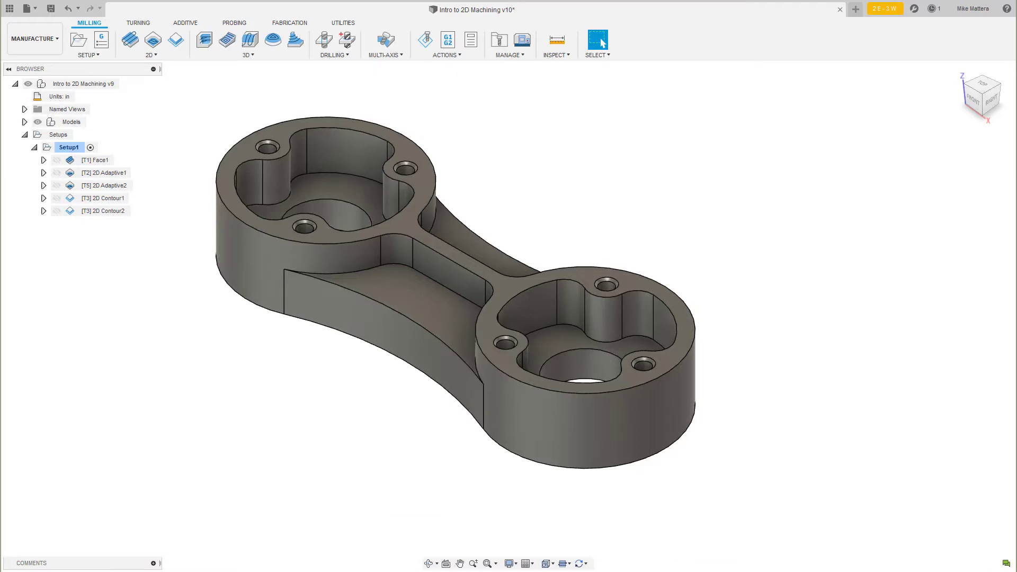
# - Add a 2D Chamfer to Setup1 using tool #4, the 0.312 in chamfer mill from the document library
pyautogui.click(151, 54)
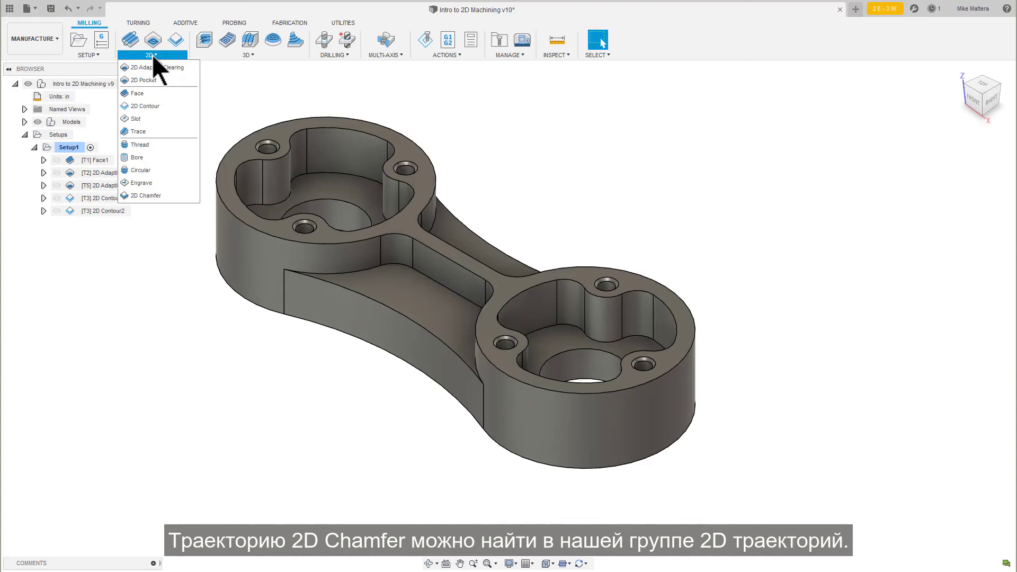
pyautogui.click(157, 195)
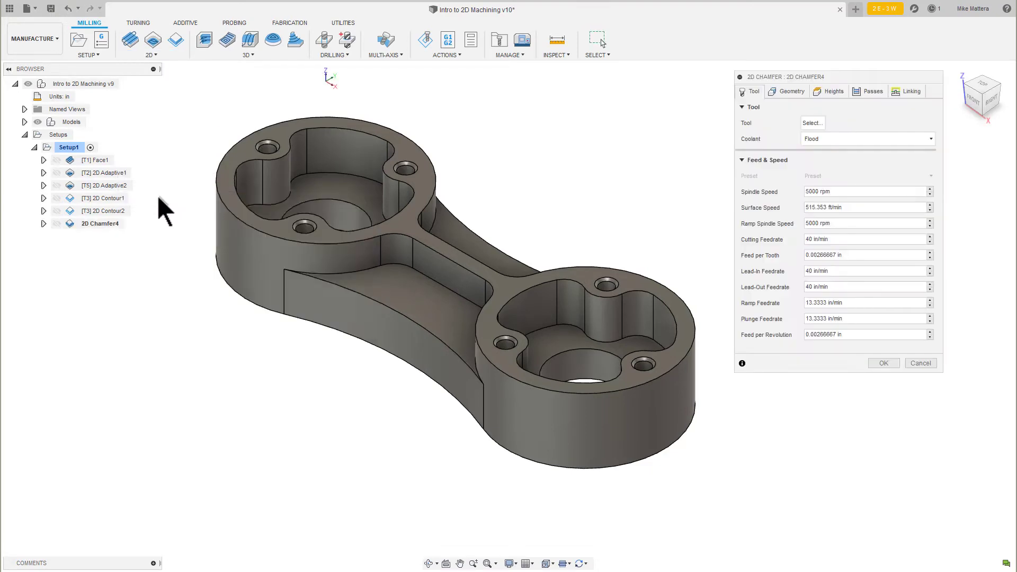
pyautogui.click(807, 123)
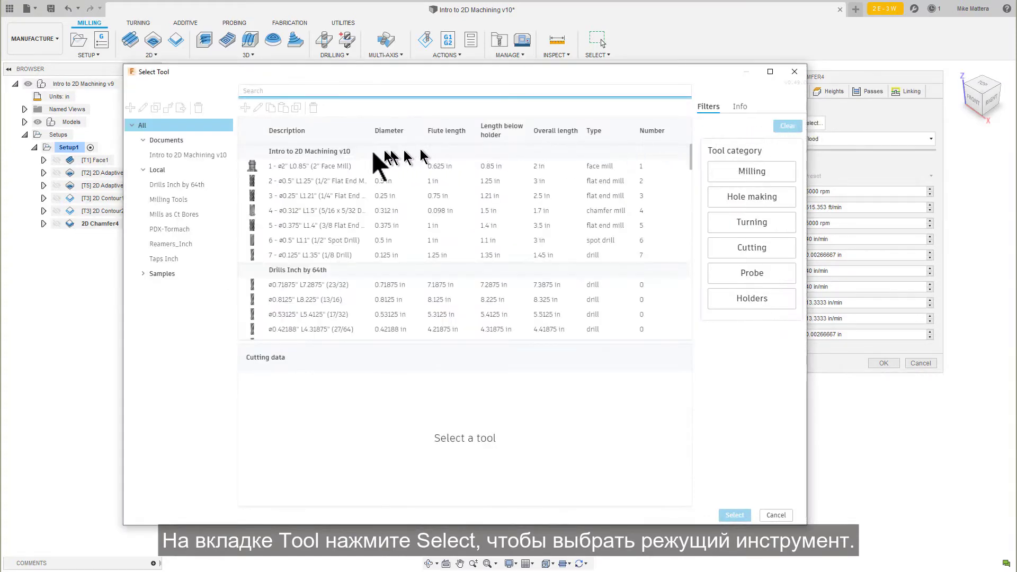
pyautogui.click(201, 155)
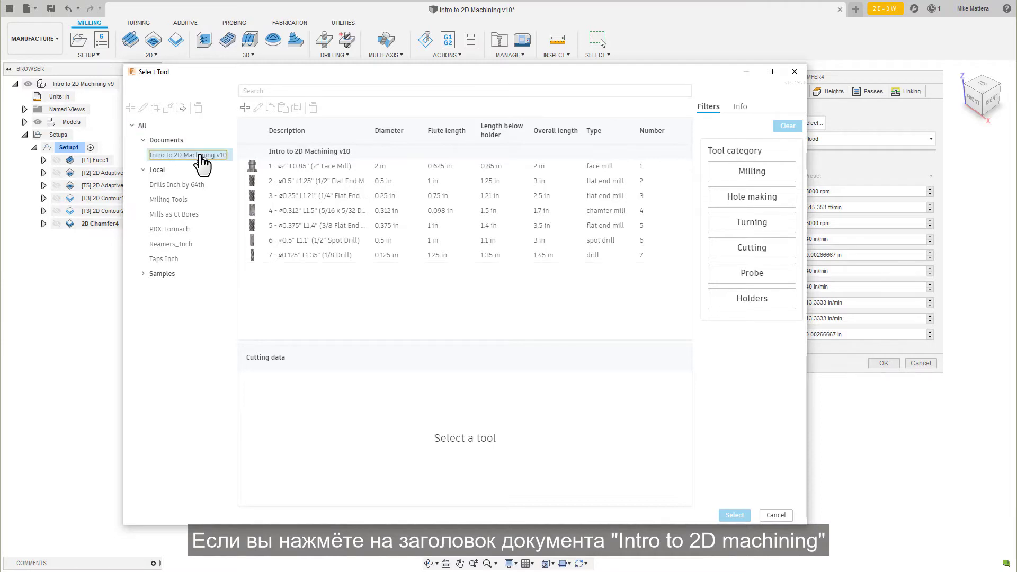
pyautogui.click(308, 212)
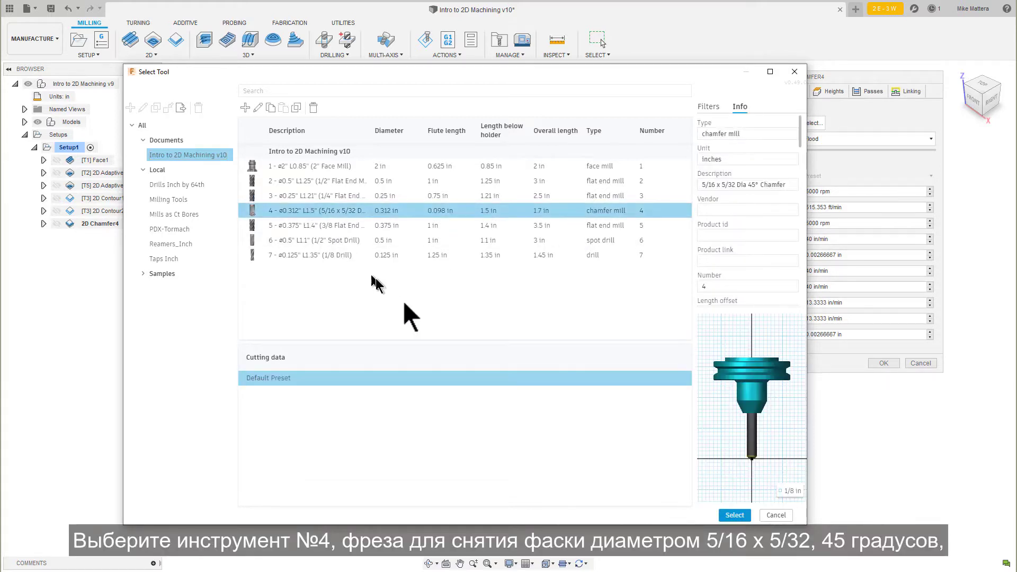
pyautogui.click(743, 518)
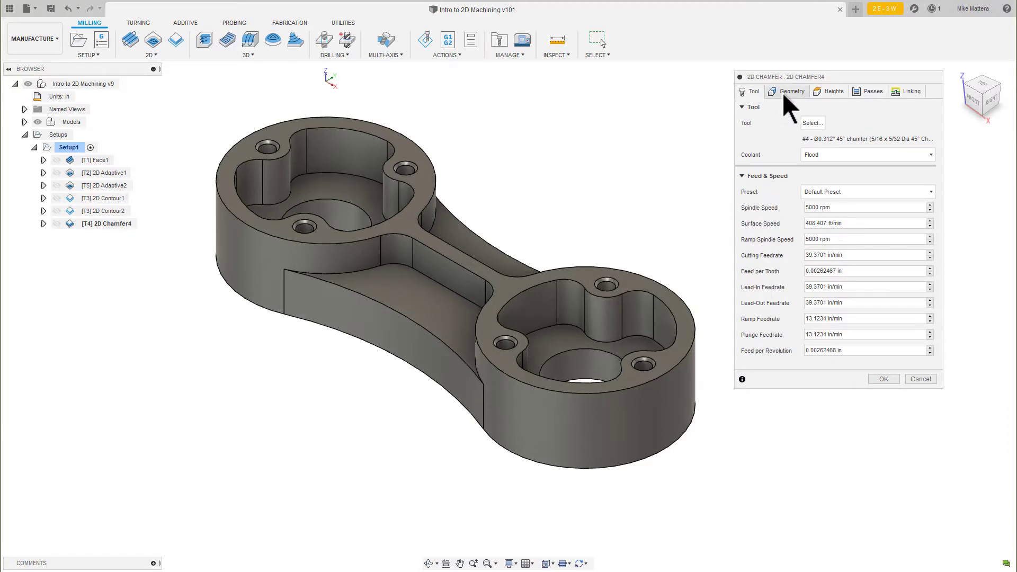
# - Select both closed pockets, the outer outline and the two open-pocket edges as five chamfer chains
pyautogui.click(784, 94)
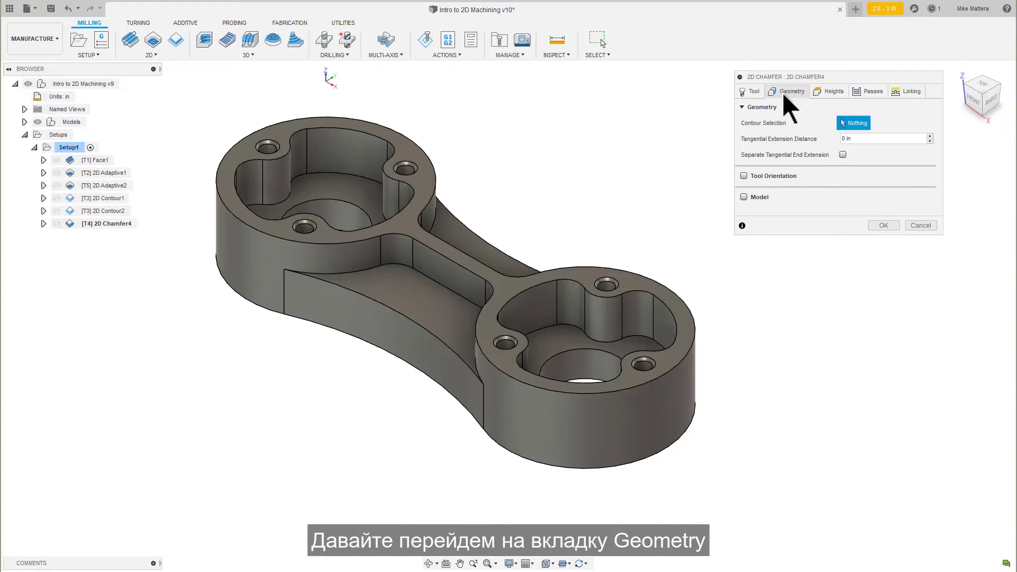
pyautogui.click(377, 137)
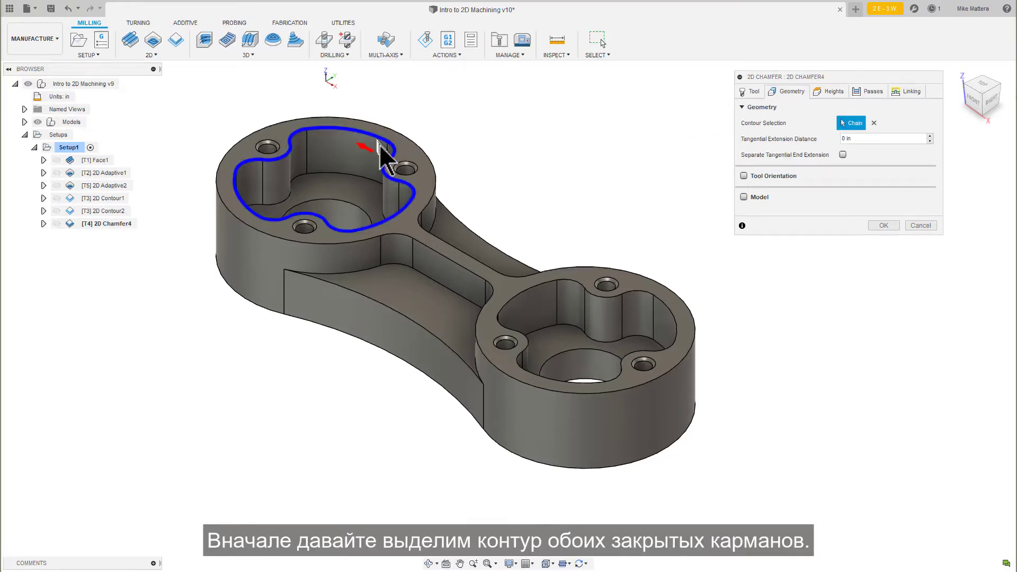
pyautogui.click(533, 292)
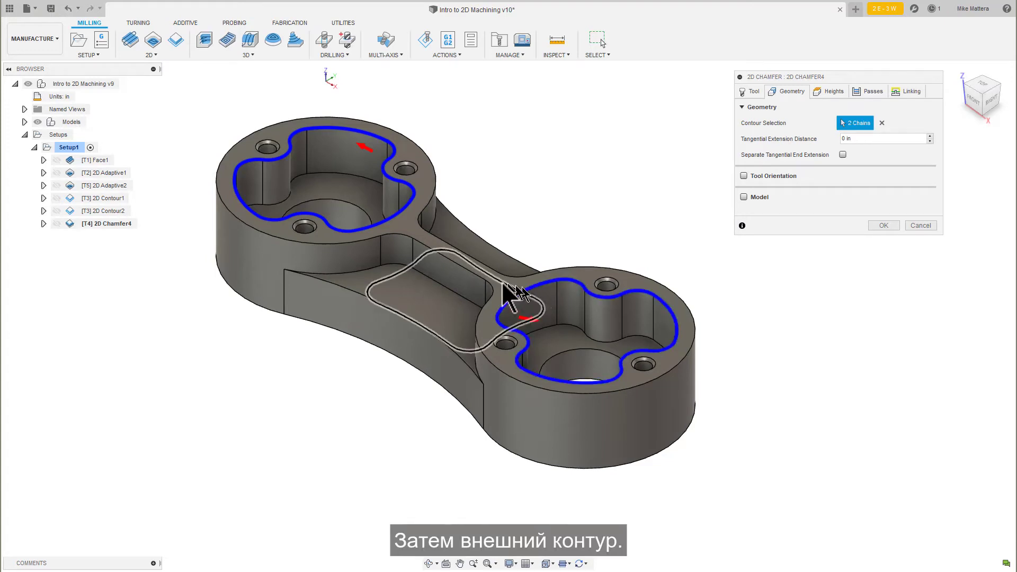
pyautogui.click(483, 282)
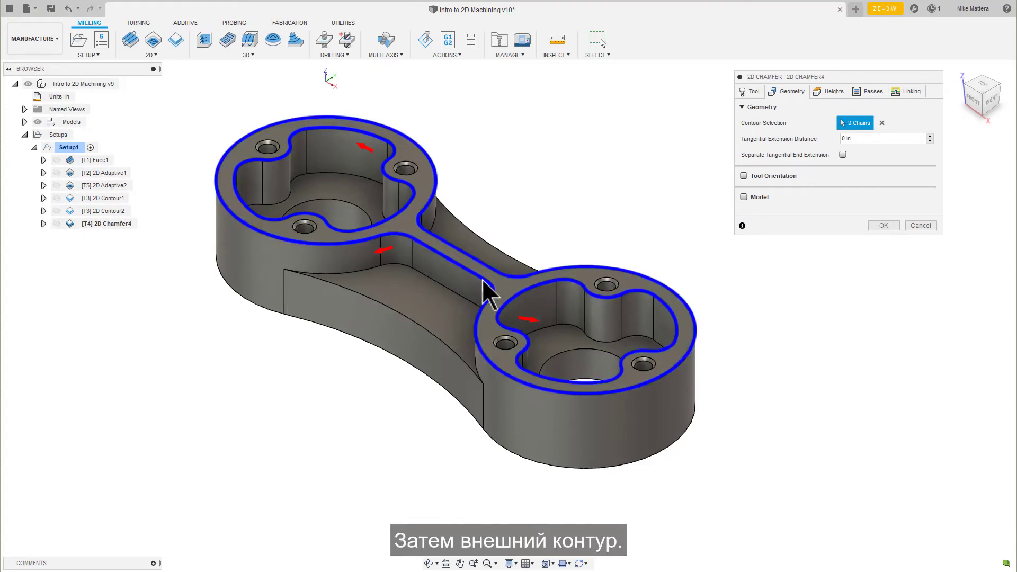
pyautogui.click(417, 322)
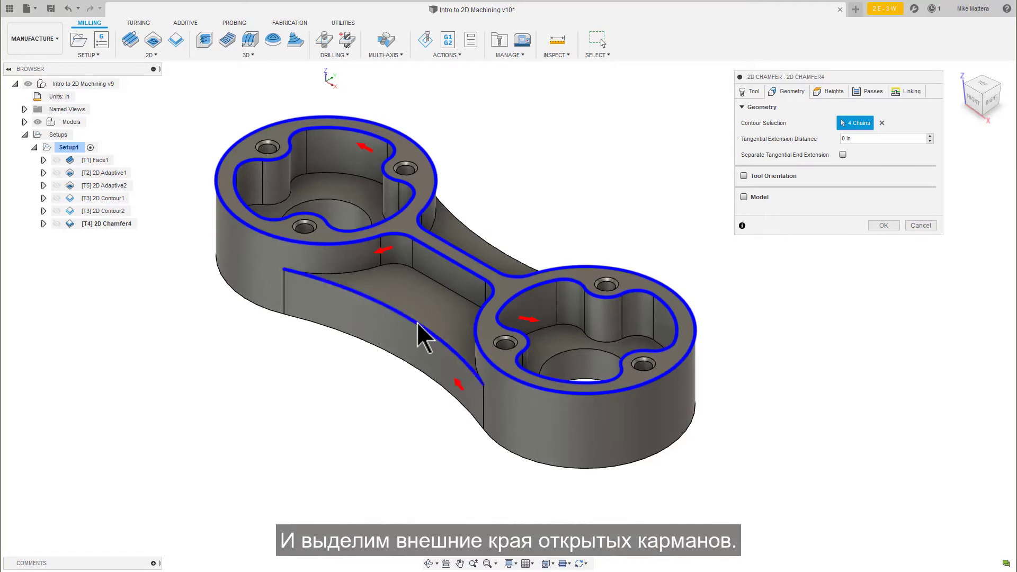
pyautogui.click(494, 247)
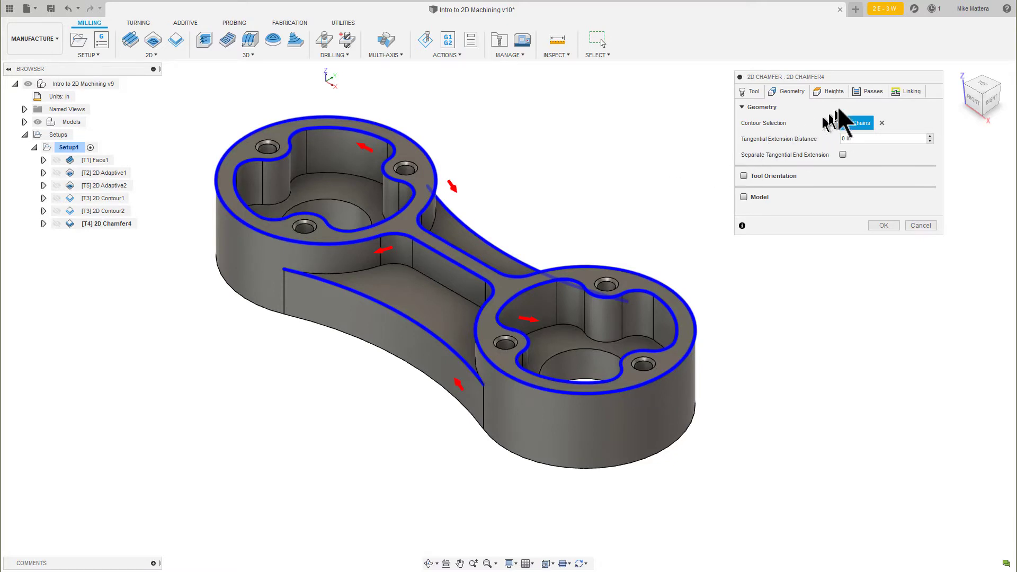
pyautogui.click(834, 93)
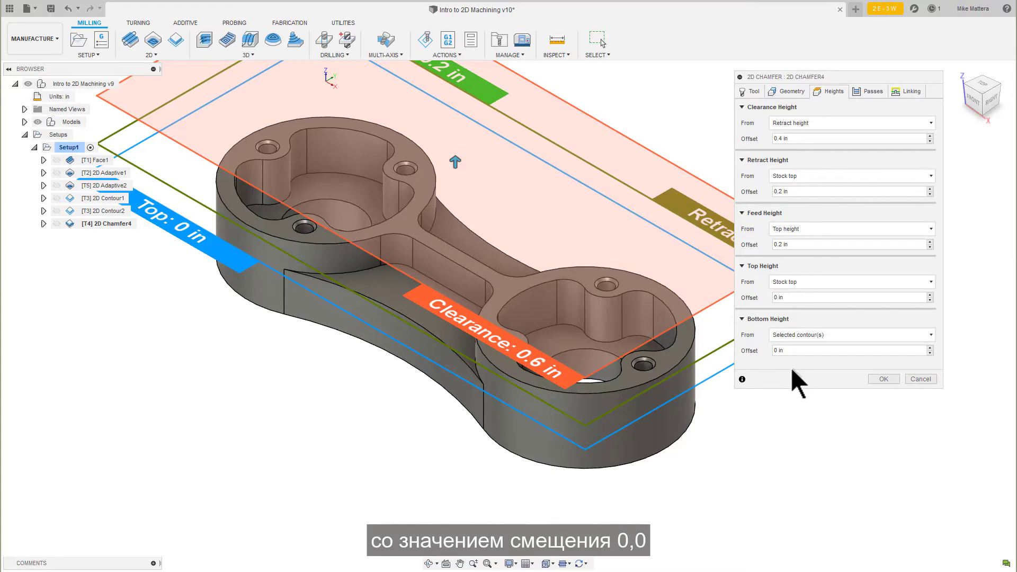
# - Change the chamfer's compensation type from In computer to Wear
pyautogui.click(870, 94)
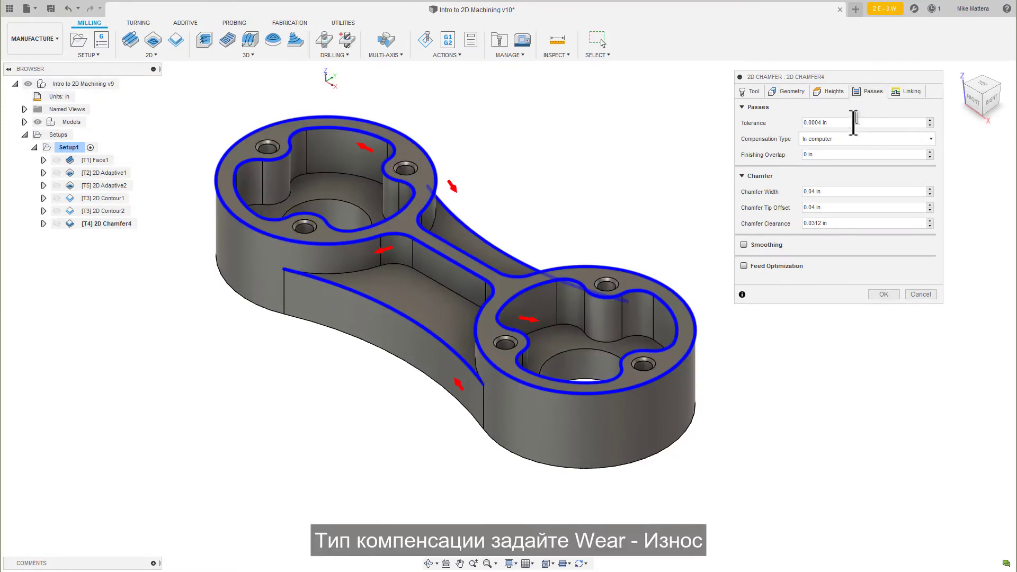
pyautogui.click(849, 139)
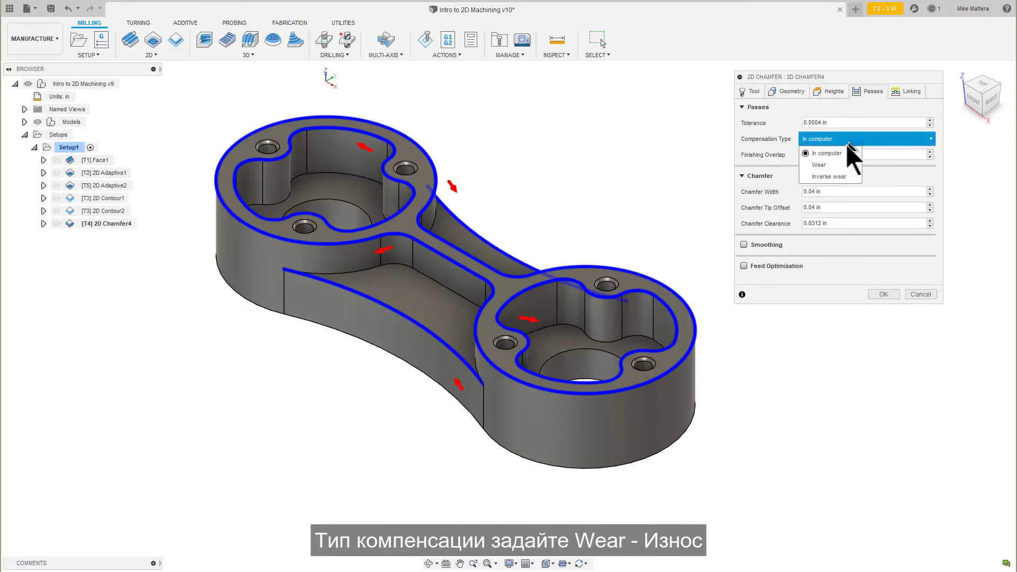
pyautogui.click(823, 164)
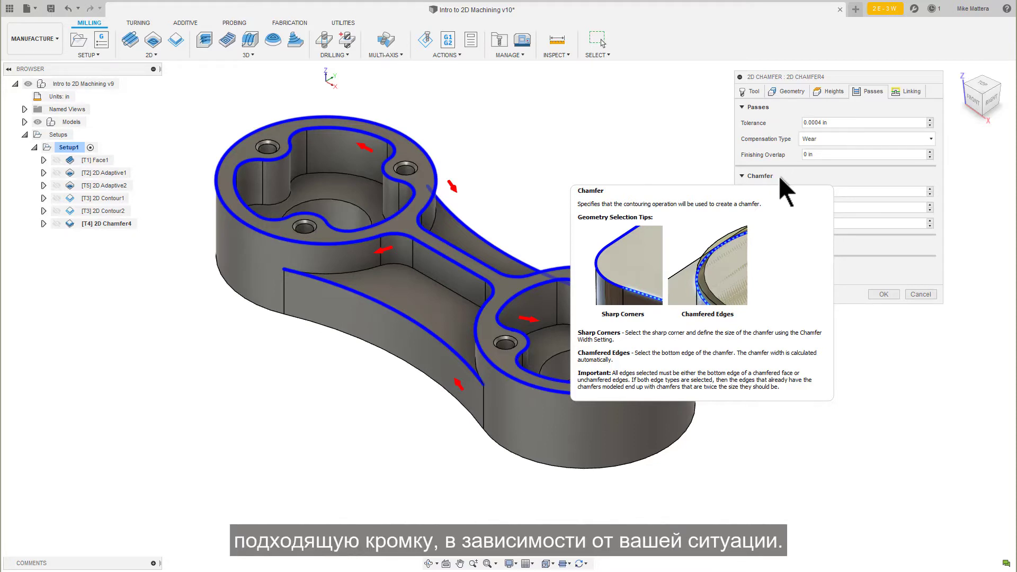
# - Set the chamfer width to .01 and the chamfer tip offset to .025
pyautogui.click(840, 192)
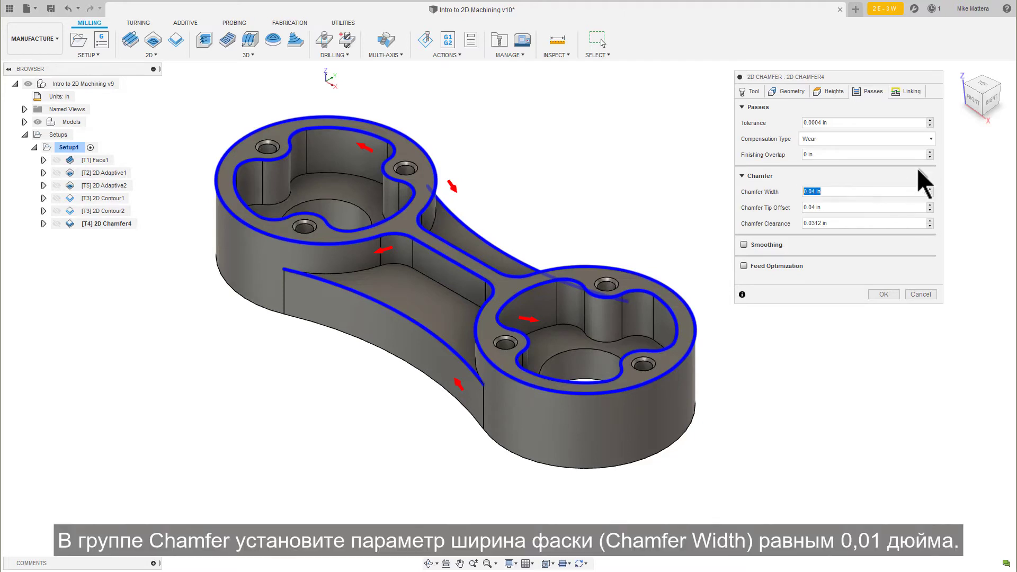
pyautogui.press('BackSpace')
pyautogui.write('.01')
pyautogui.press('Tab')
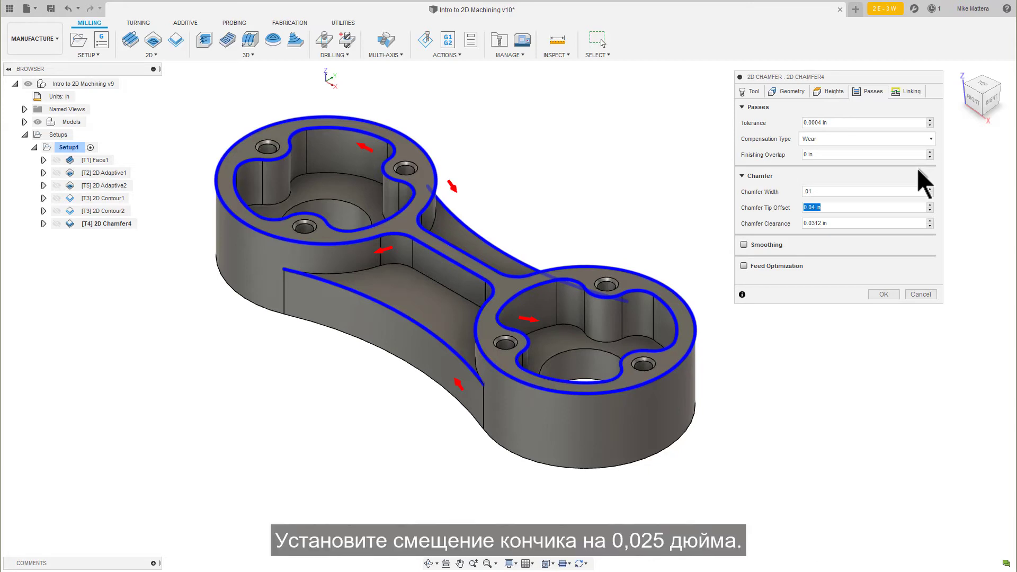
pyautogui.write('.025')
# - Set the chamfer clearance to .03 and turn on smoothing
pyautogui.press('Tab')
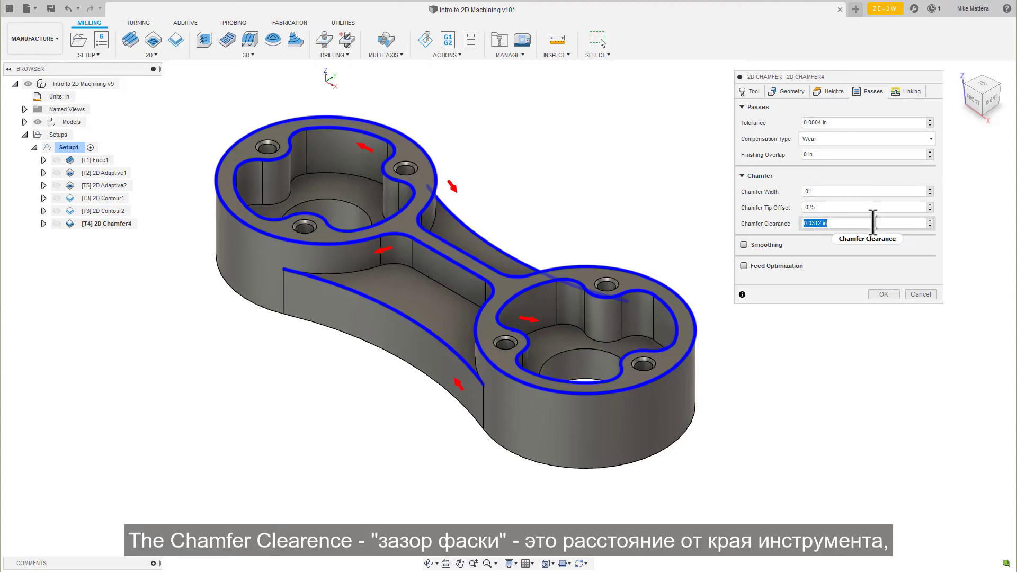
pyautogui.moveTo(872, 223)
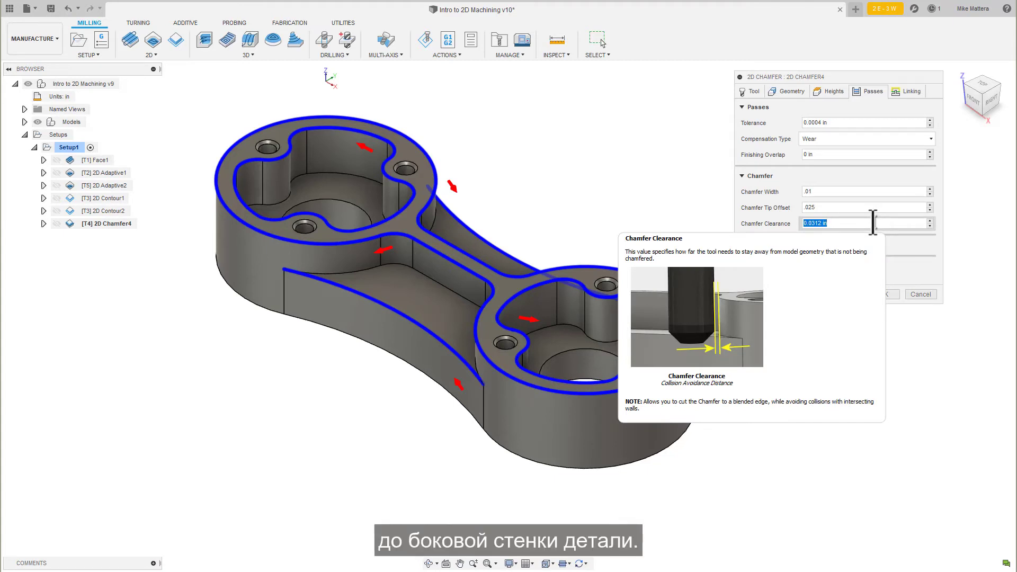
pyautogui.press('BackSpace')
pyautogui.write('.0')
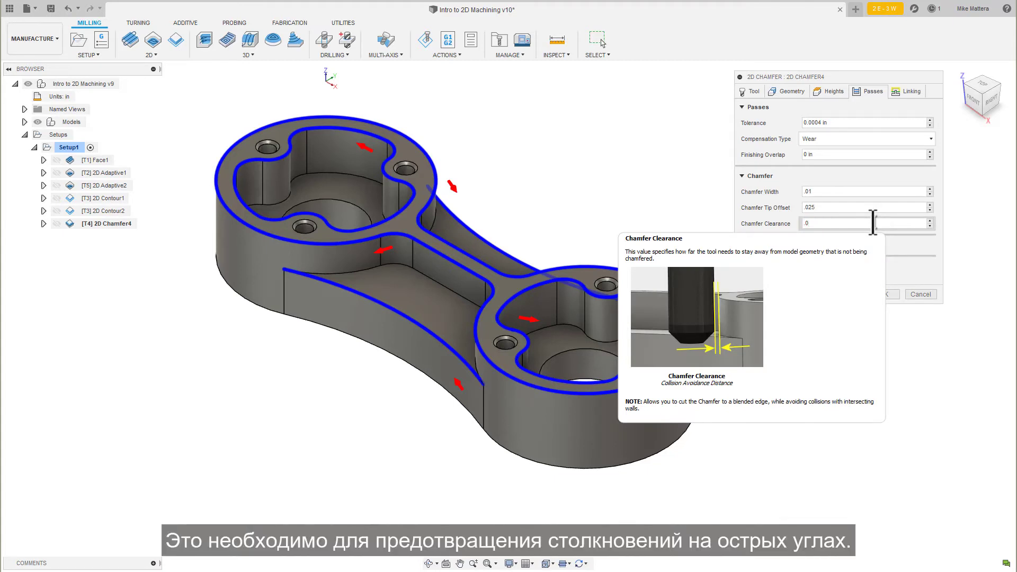
pyautogui.write('3')
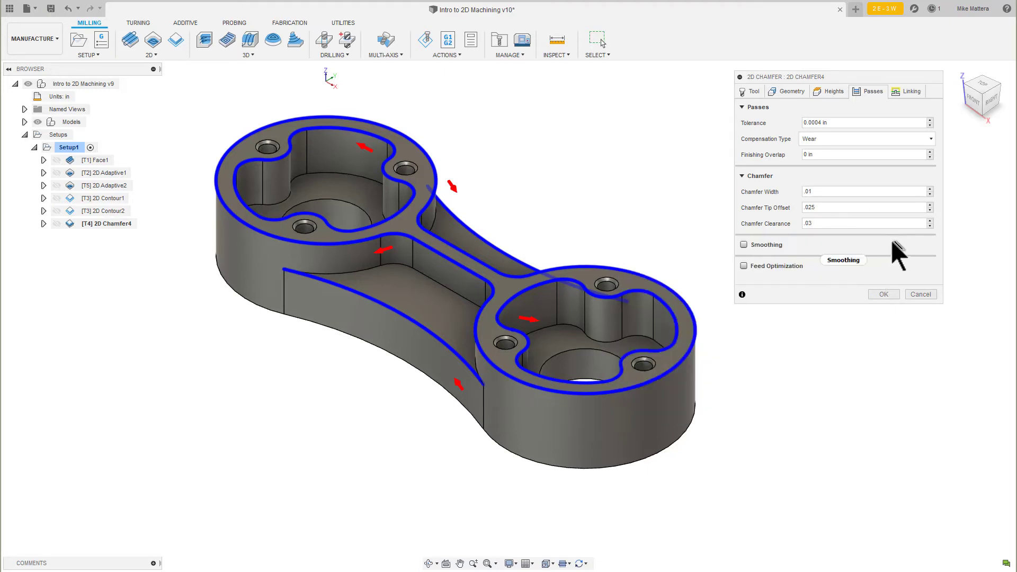
pyautogui.click(744, 244)
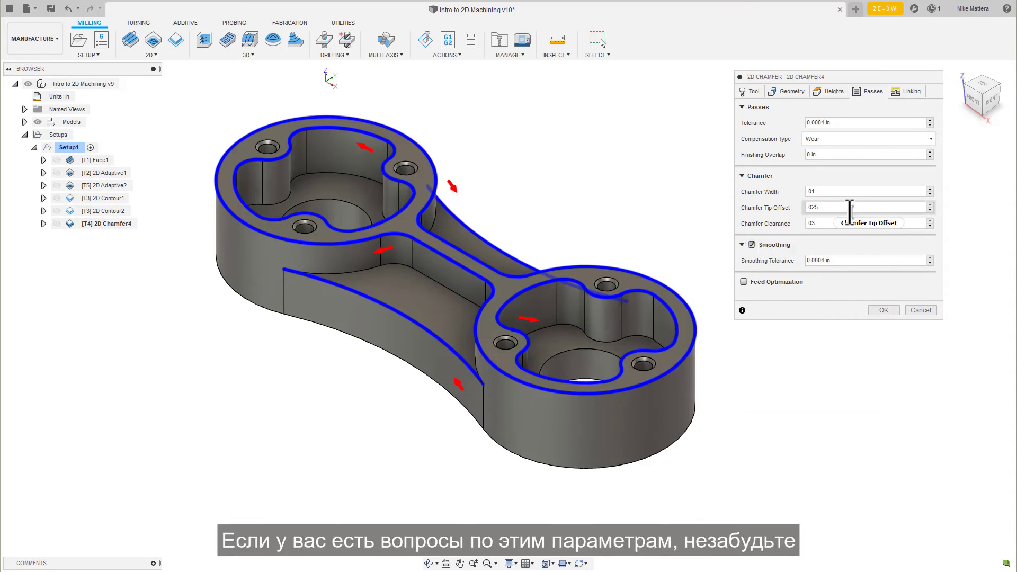
pyautogui.moveTo(850, 211)
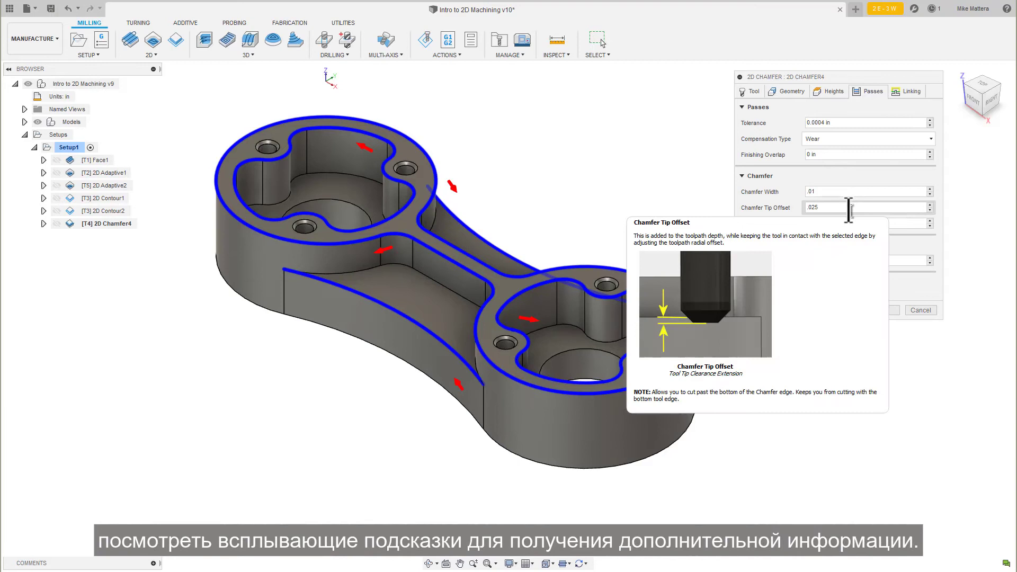
pyautogui.moveTo(837, 195)
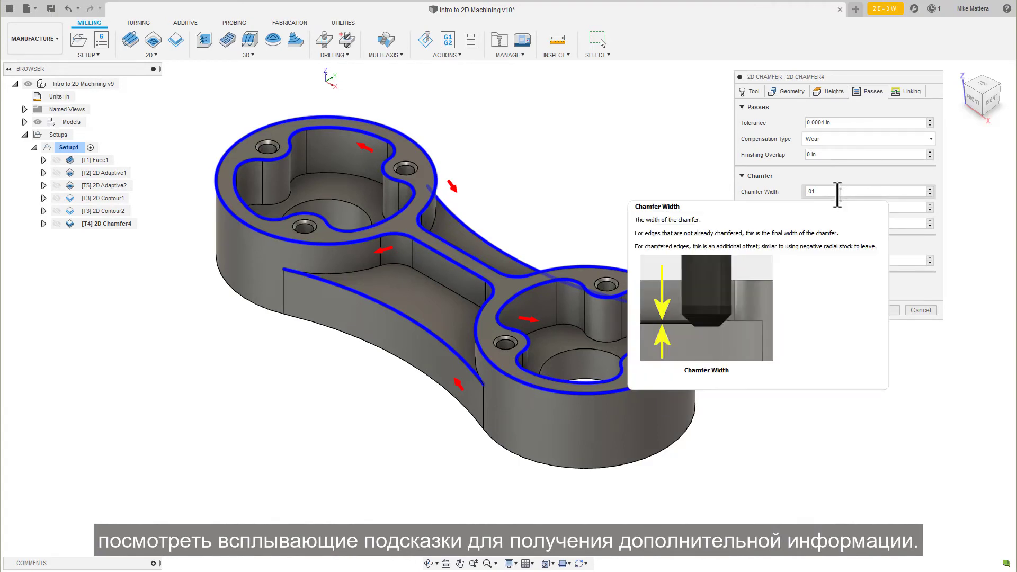
# - Set the horizontal lead-in radius to .04 in the chamfer's linking settings
pyautogui.click(906, 93)
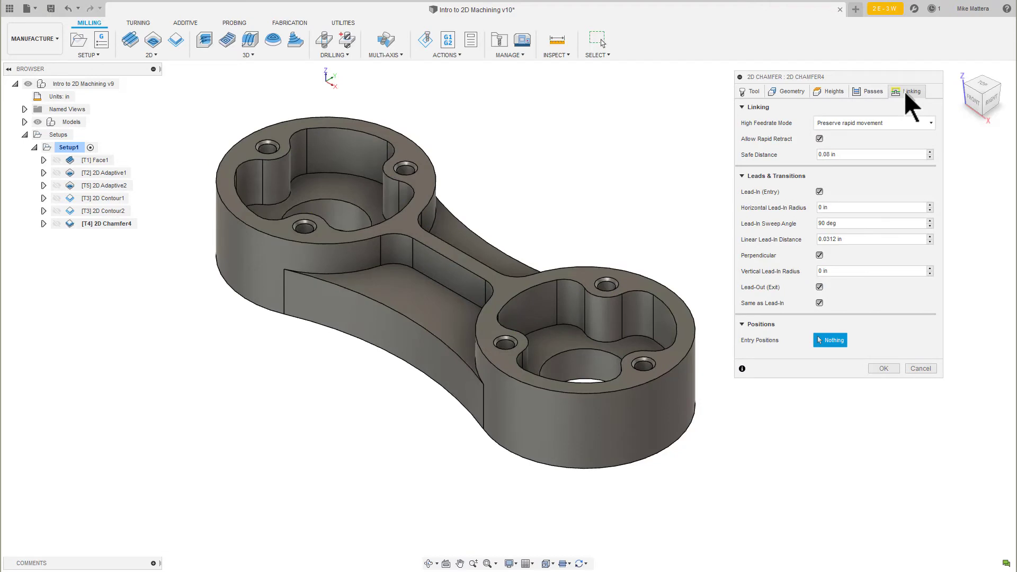
pyautogui.click(836, 207)
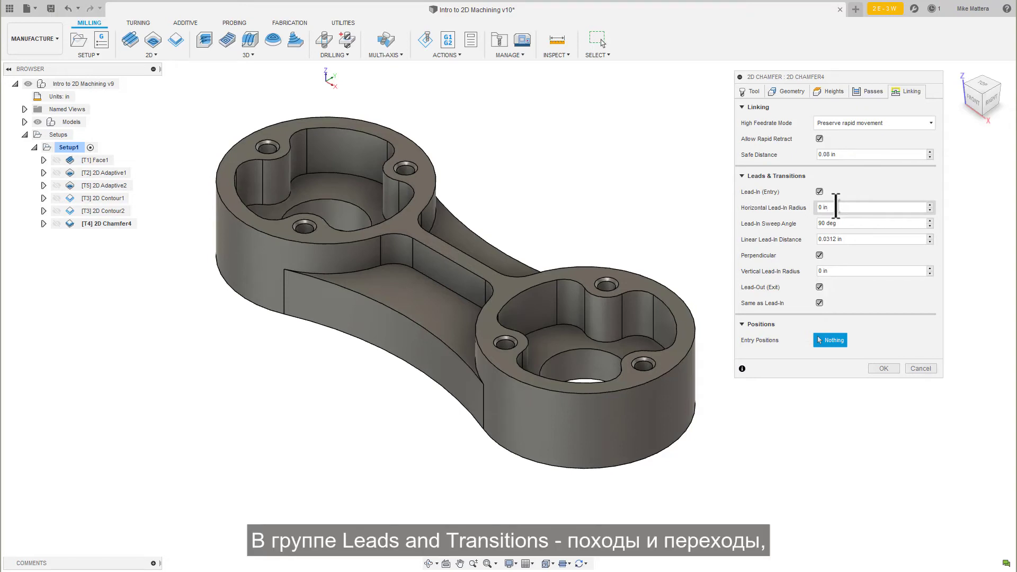
pyautogui.doubleClick(836, 207)
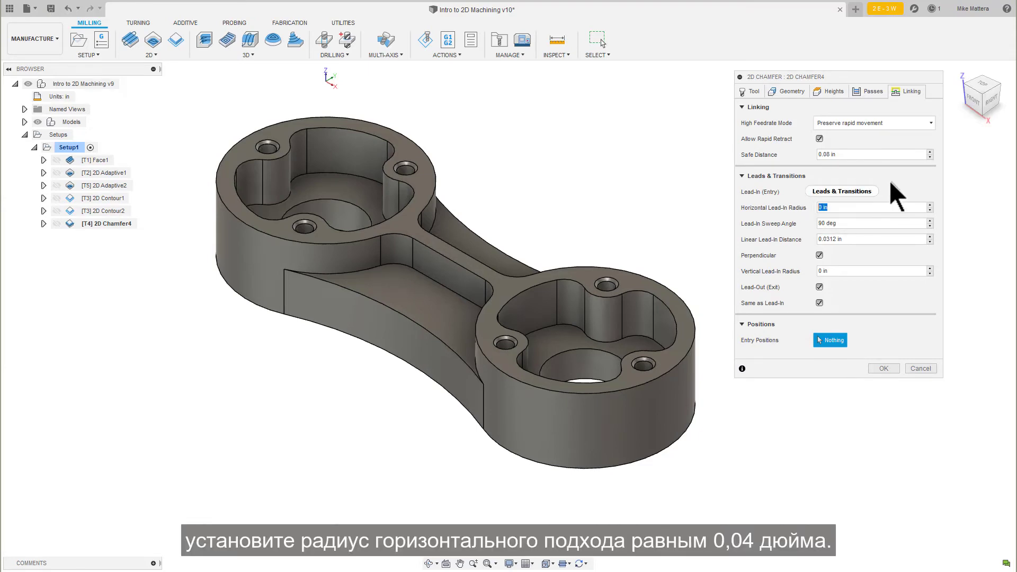
pyautogui.write('.04')
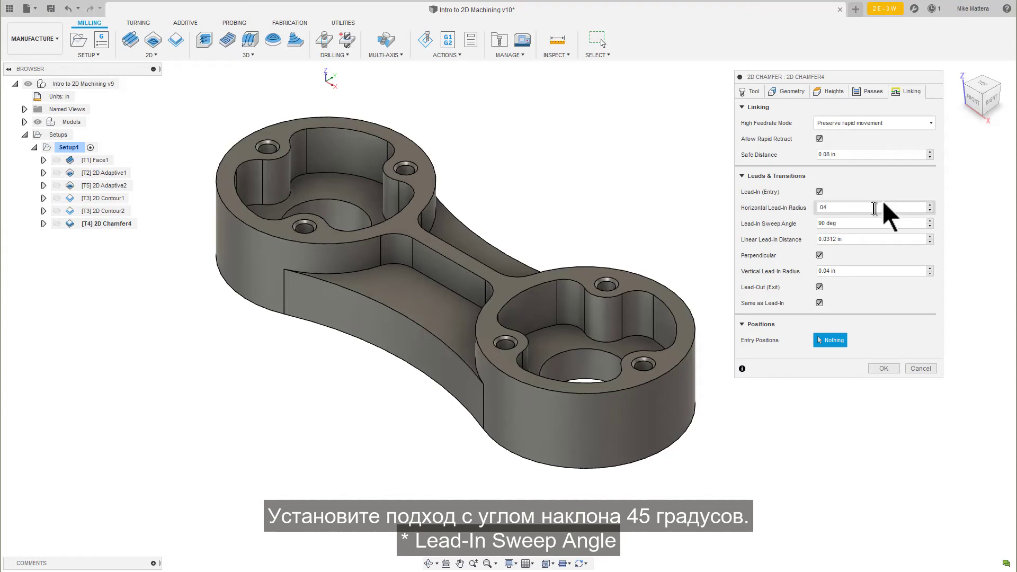
# - Set lead-in sweep angle 45, linear distance .06, vertical radius 0, and turn off perpendicular
pyautogui.doubleClick(858, 224)
pyautogui.write('45')
pyautogui.press('Tab')
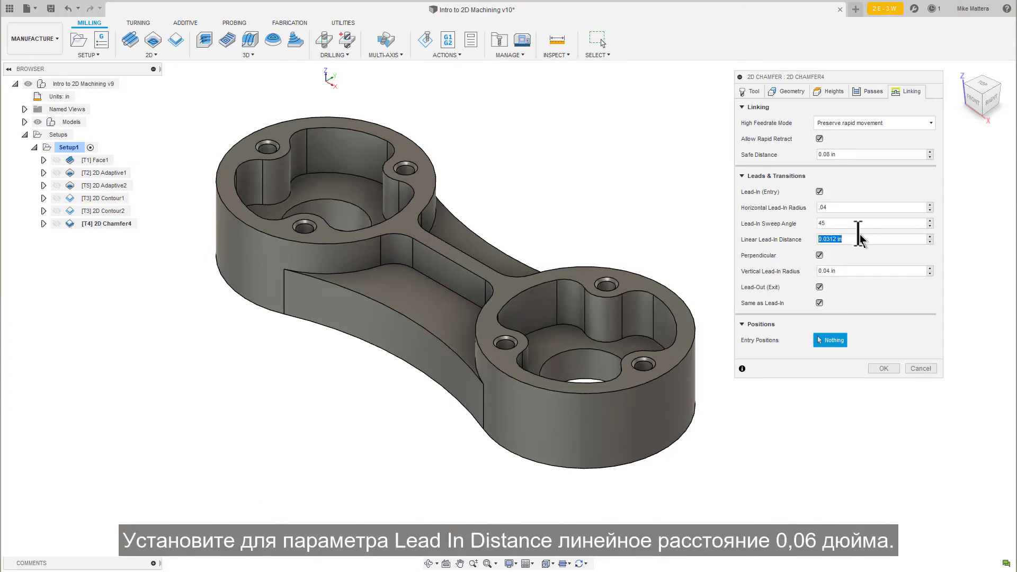
pyautogui.write('.06')
pyautogui.press('Tab')
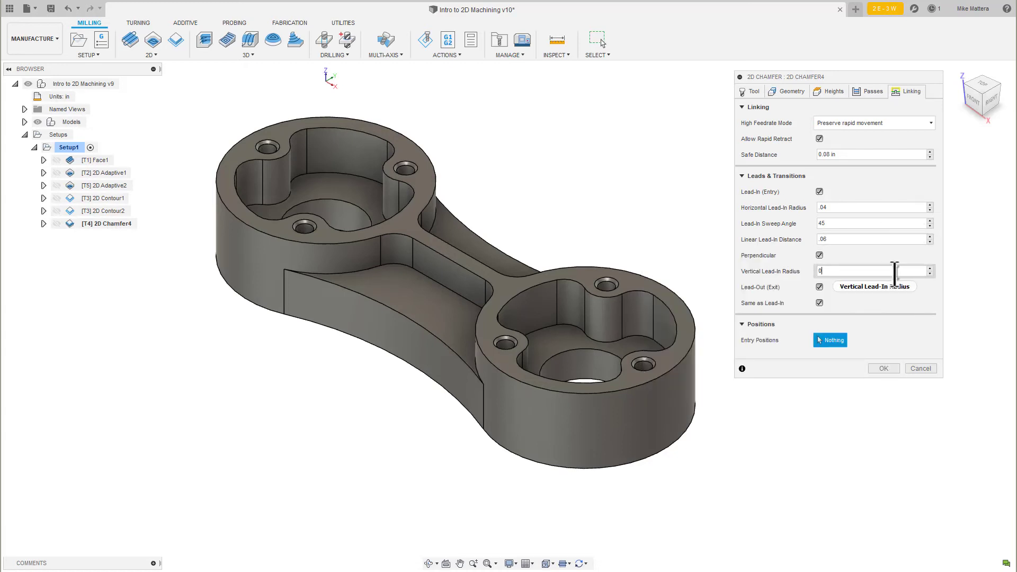
pyautogui.write('0')
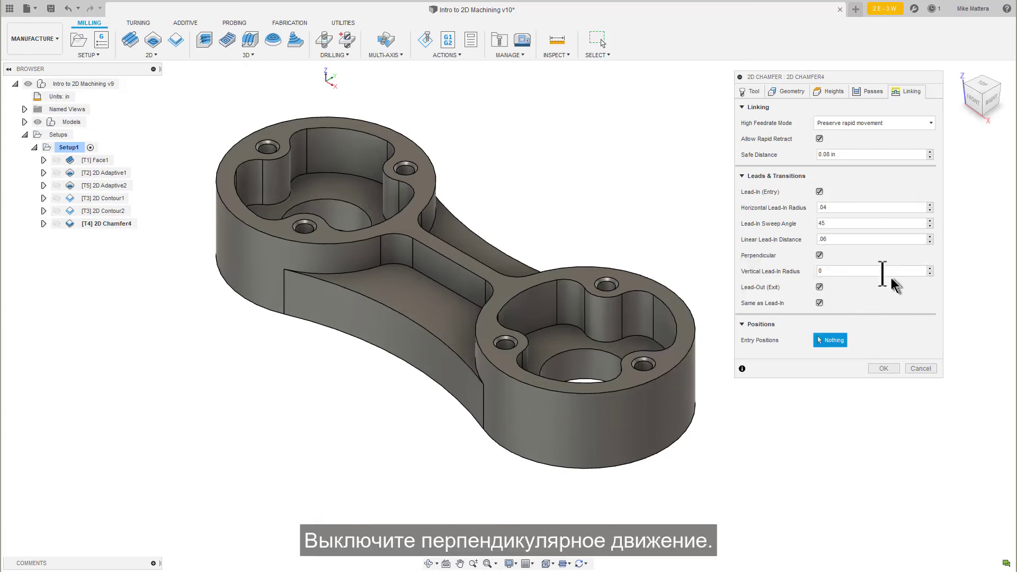
pyautogui.click(819, 256)
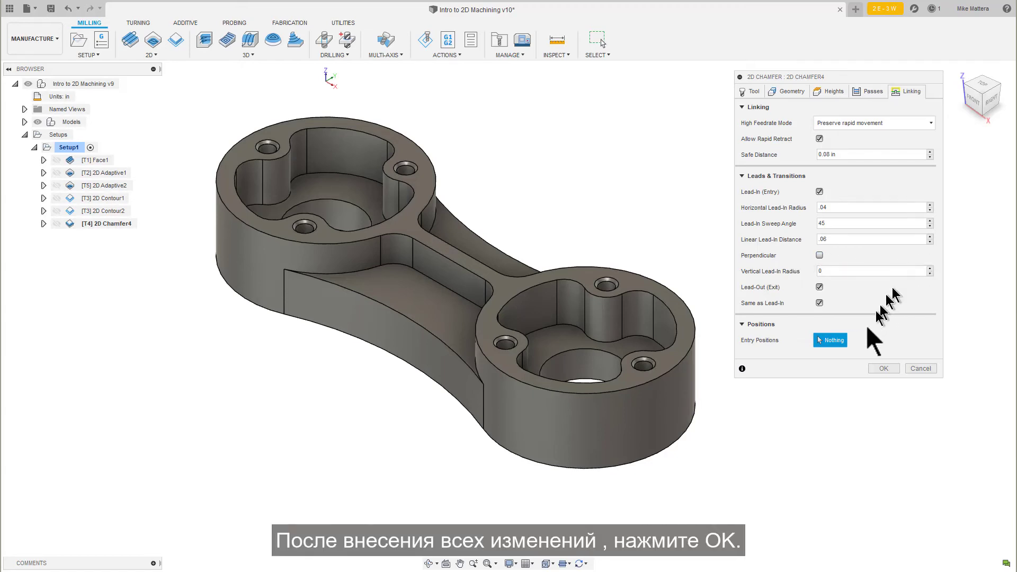
# - Accept the 2D Chamfer4 operation and launch a simulation of Setup1's toolpaths
pyautogui.click(883, 368)
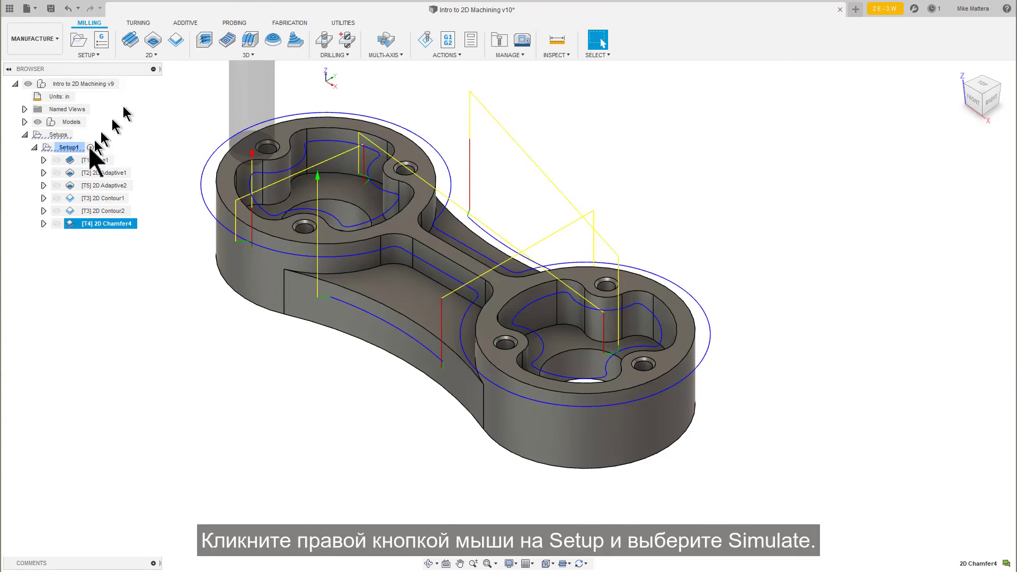
pyautogui.rightClick(74, 147)
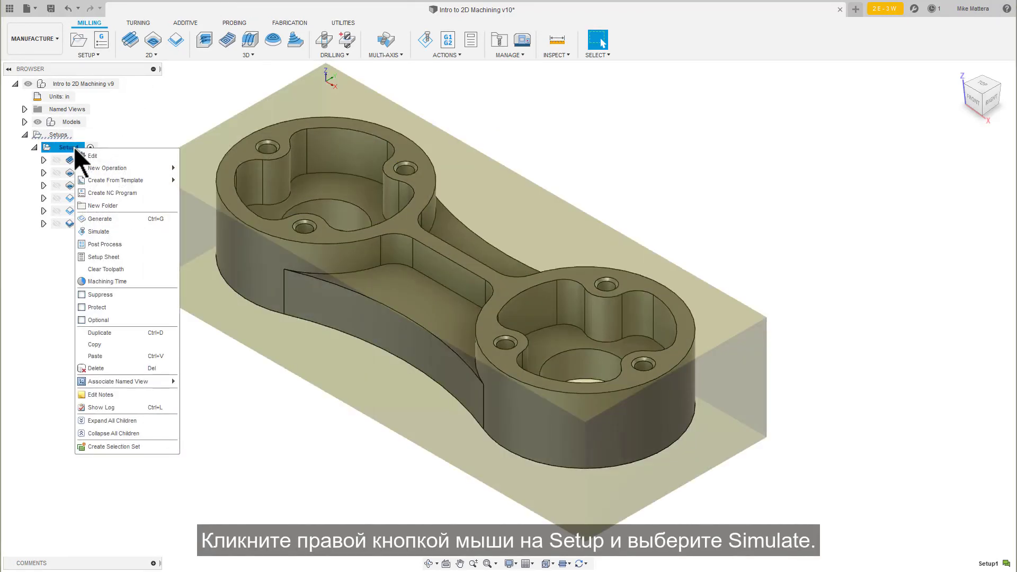
pyautogui.click(101, 231)
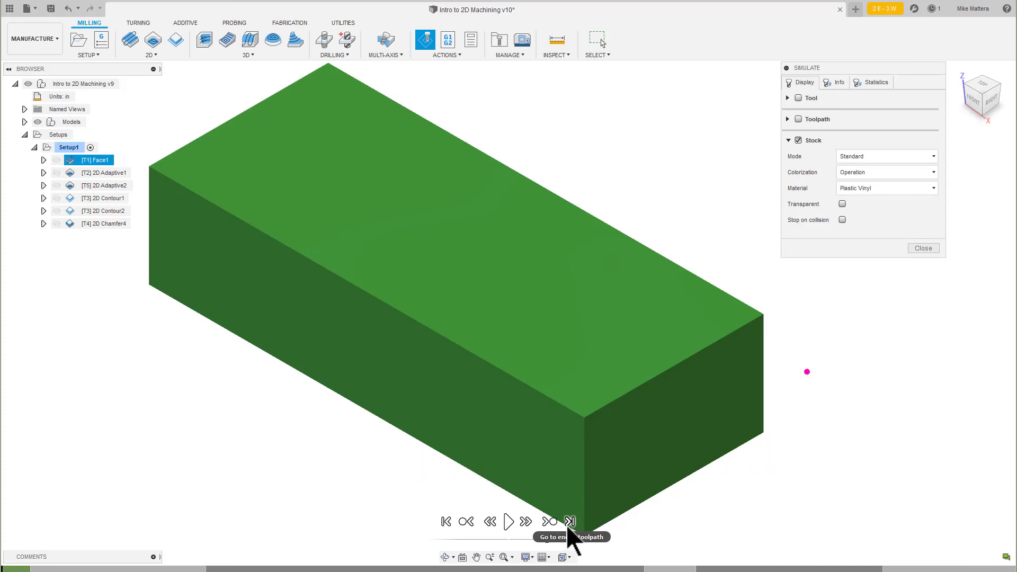
# - Jump the simulation to the end and toggle the part model off and on to compare it with the stock
pyautogui.click(569, 522)
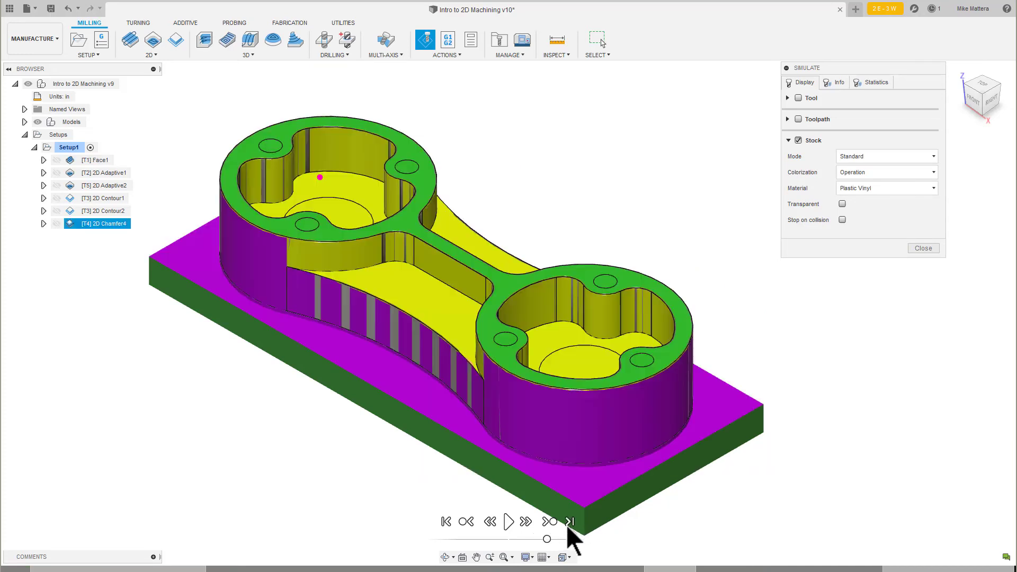
pyautogui.click(38, 124)
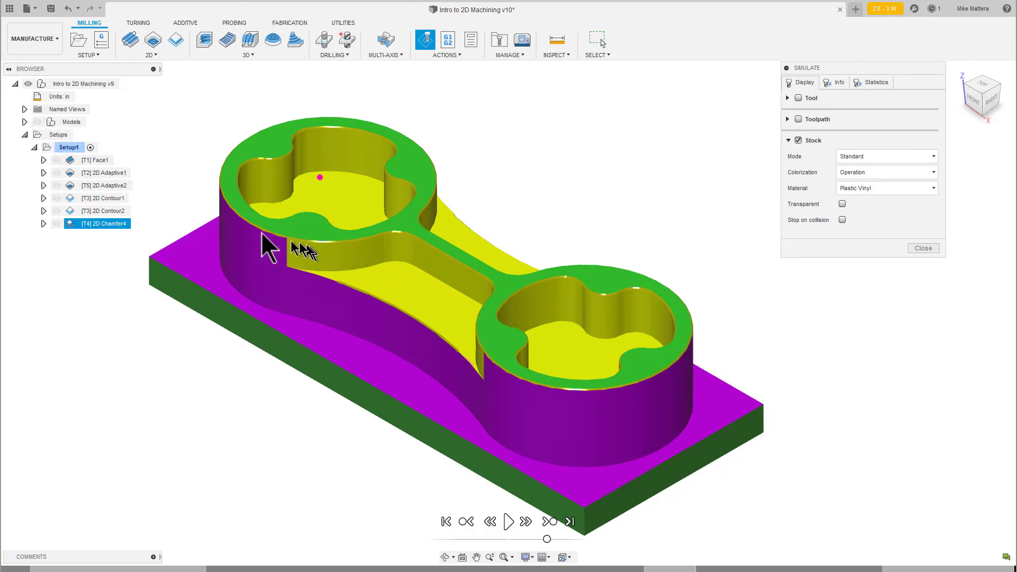
pyautogui.click(38, 122)
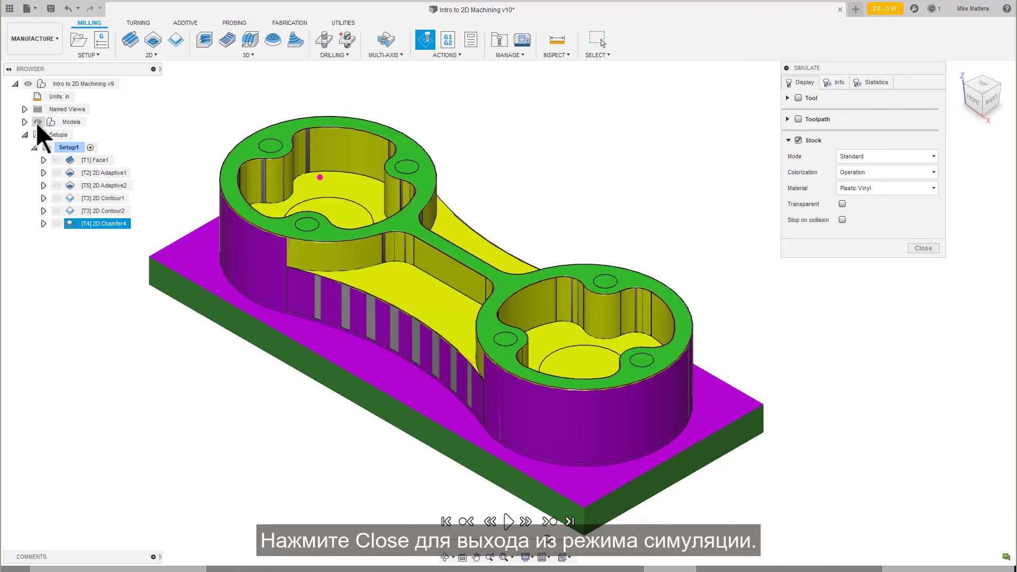
# - Close the simulation and save the design as version v10
pyautogui.click(924, 248)
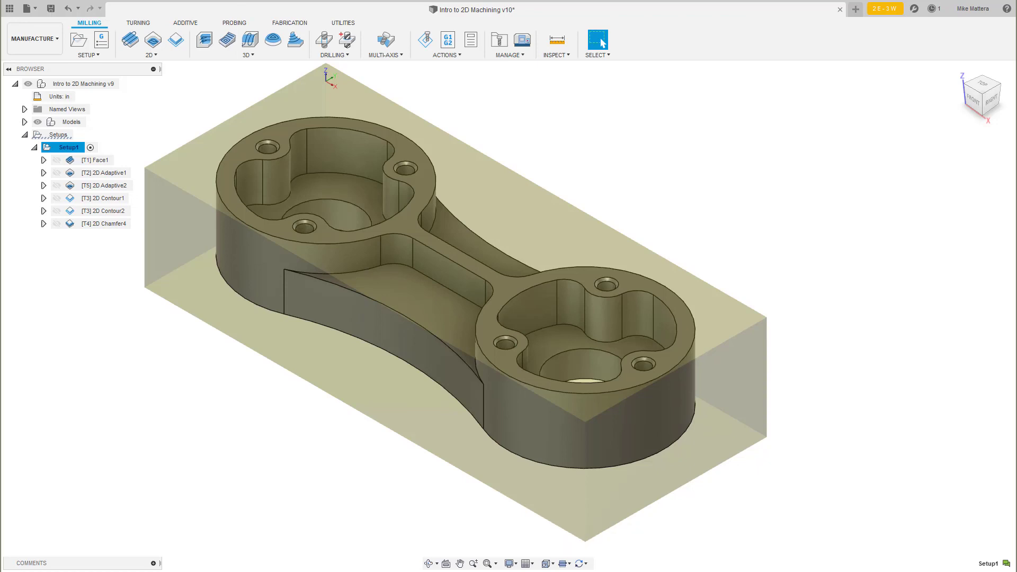
pyautogui.hotkey('ctrl', 's')
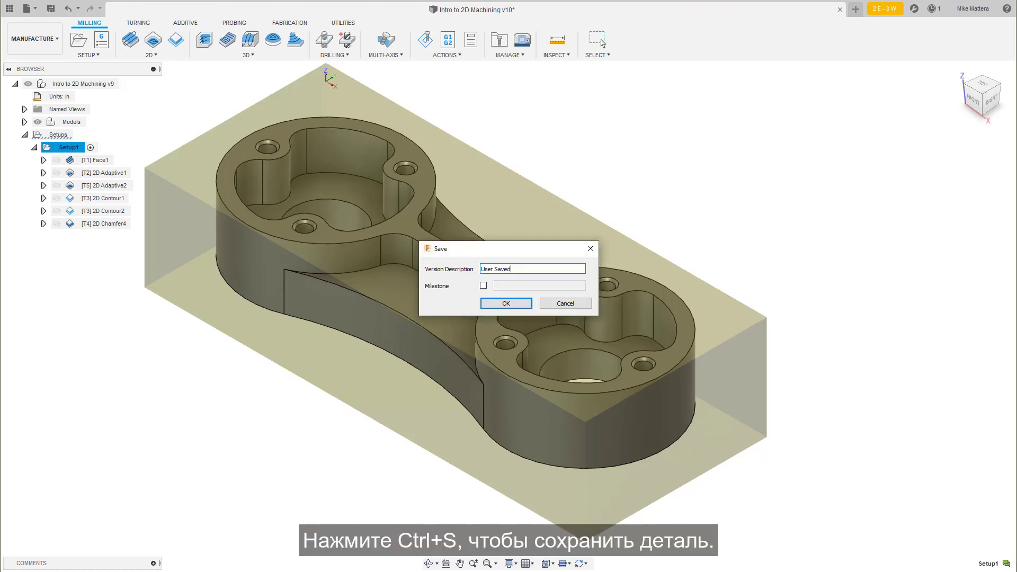
pyautogui.click(504, 303)
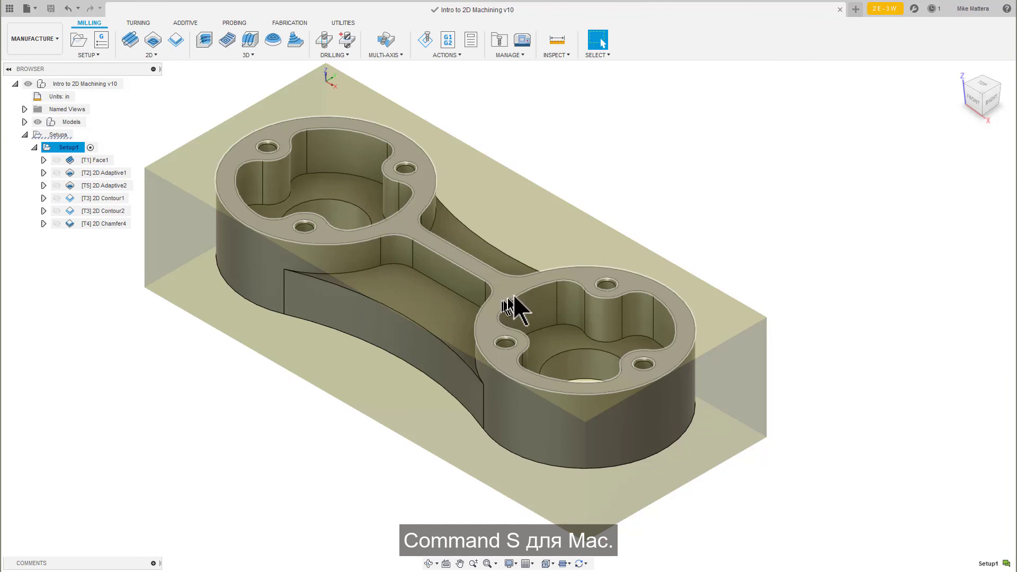